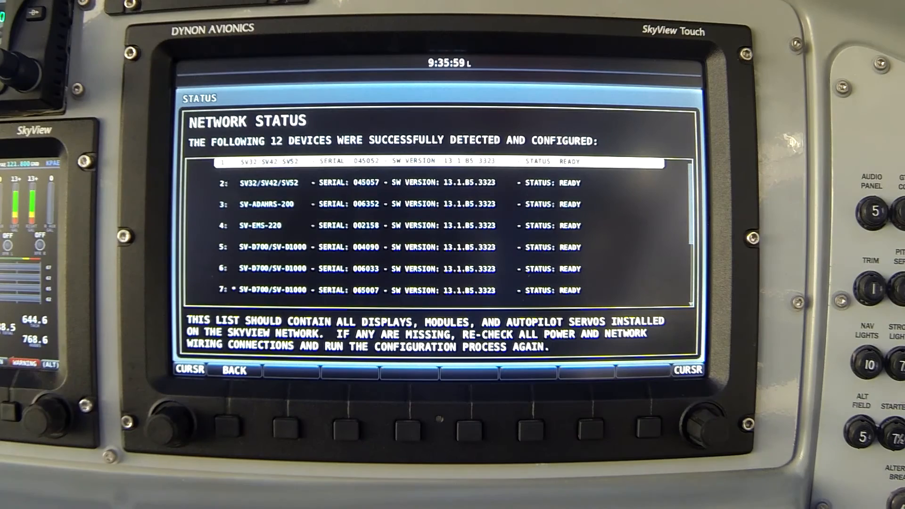
Scroll the Network Status list down to the twelfth device and back to the first.
{"action": "key", "text": "Down"}
{"action": "key", "text": "Down"}
{"action": "key", "text": "Down"}
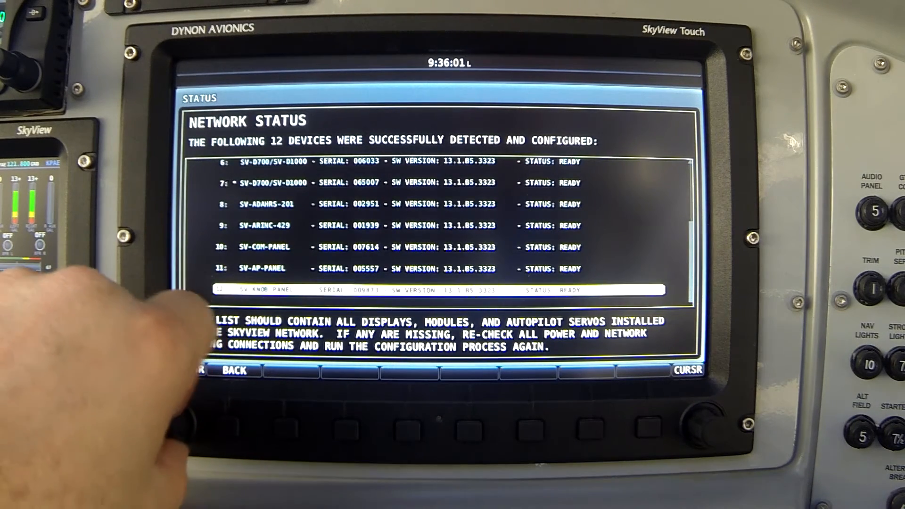
{"action": "key", "text": "Up"}
{"action": "key", "text": "Up"}
{"action": "key", "text": "Up"}
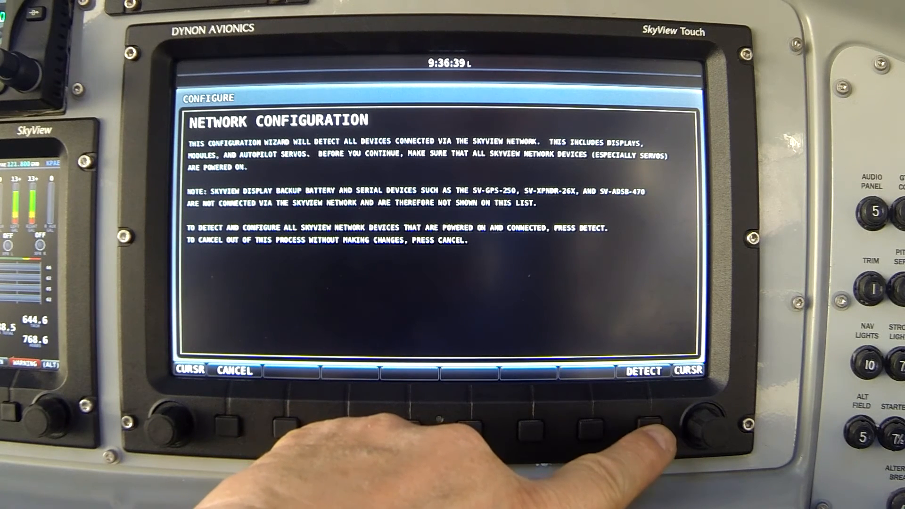
Start detection of all SkyView network devices from the configuration wizard.
{"action": "left_click", "coordinate": [649, 427]}
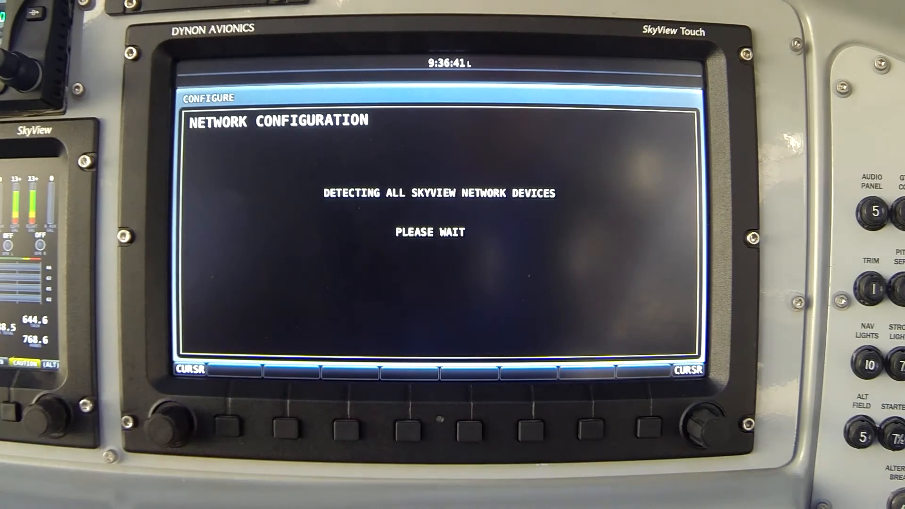